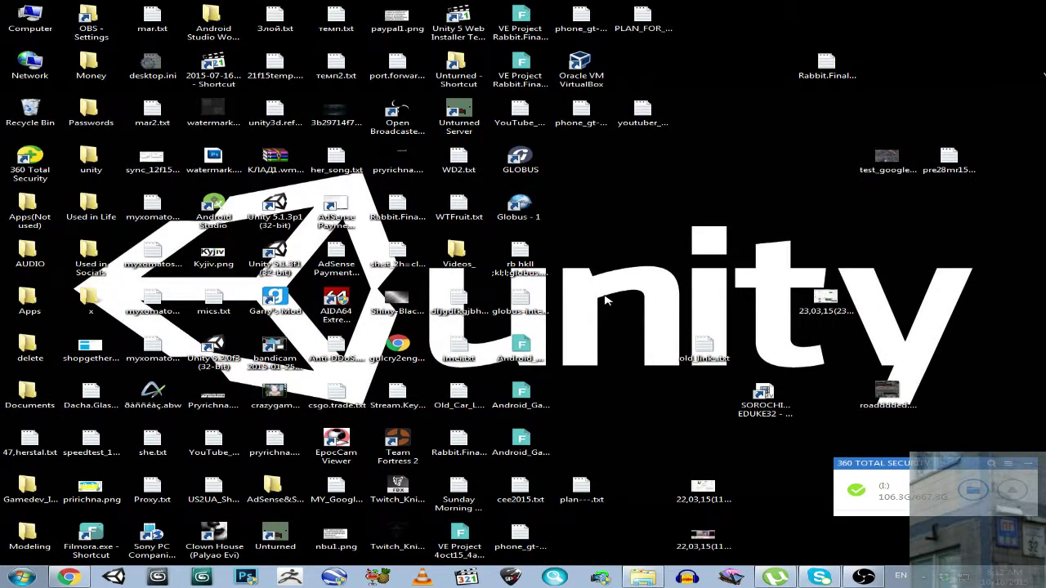
Step: Open Computer full-screen and select Elements (I:) to show 578 GB free of 667 GB
{"action": "double_click", "coordinate": [48, 31]}
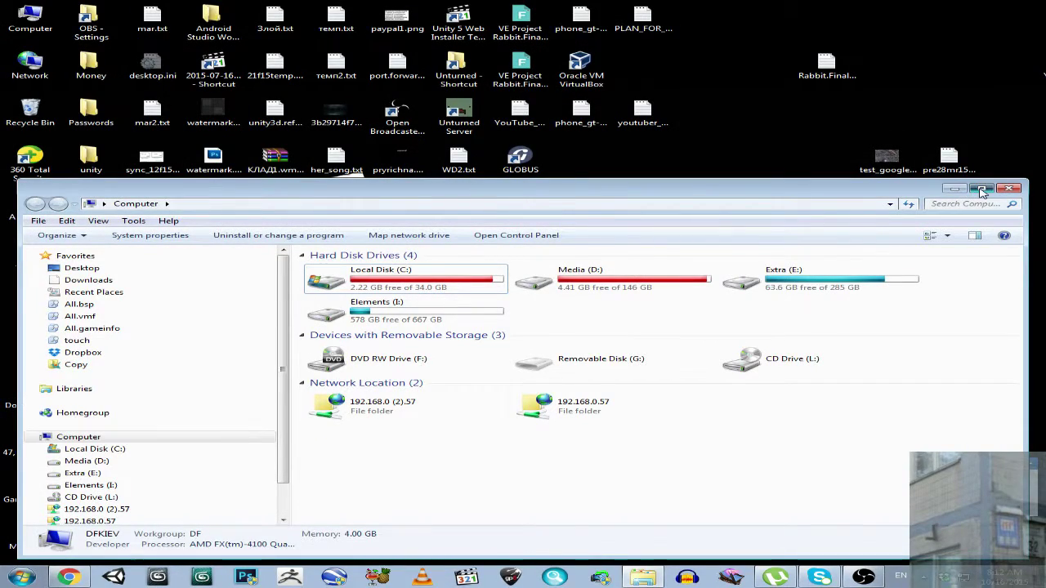
{"action": "left_click", "coordinate": [982, 189]}
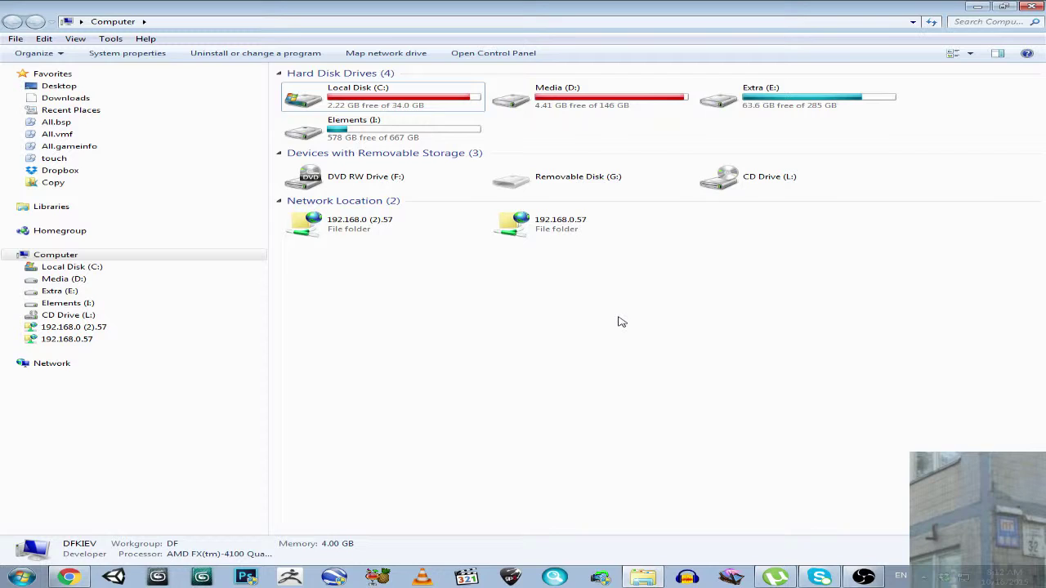
{"action": "left_click", "coordinate": [329, 131]}
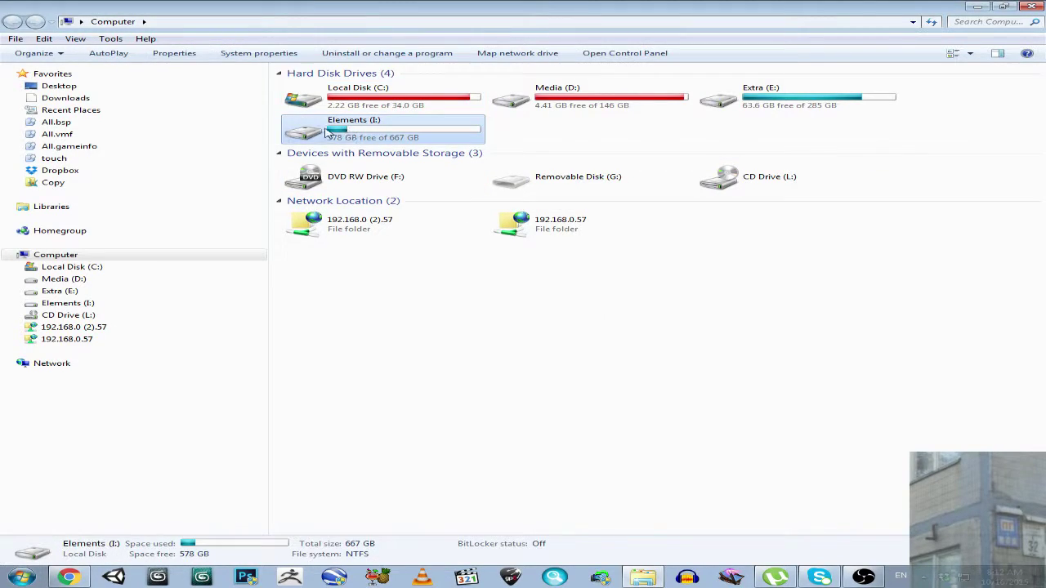
Step: Launch Disk Management by searching 'disk managment' from the Start menu
{"action": "left_click", "coordinate": [23, 578]}
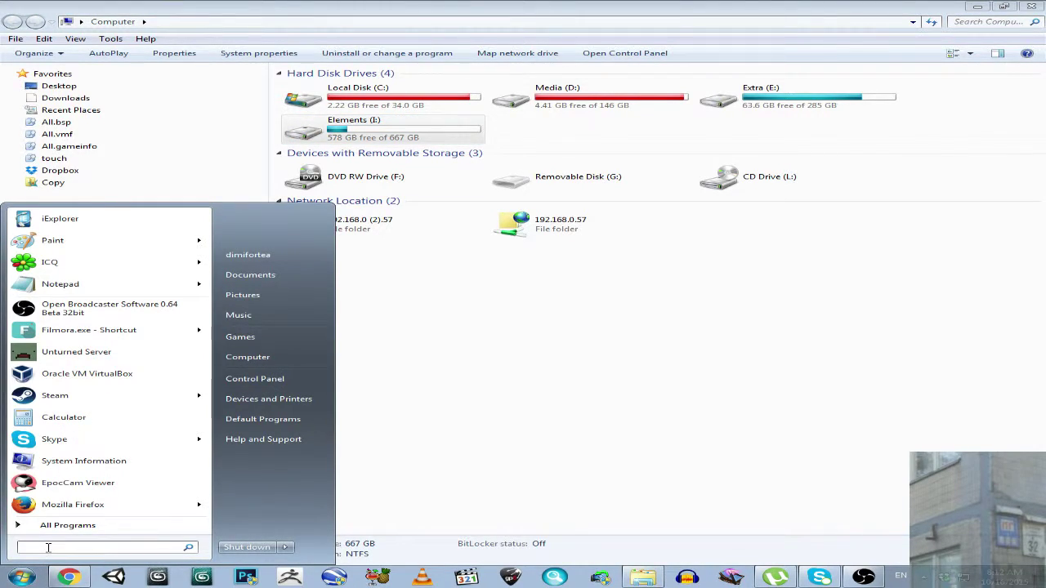
{"action": "type", "text": "disk managment"}
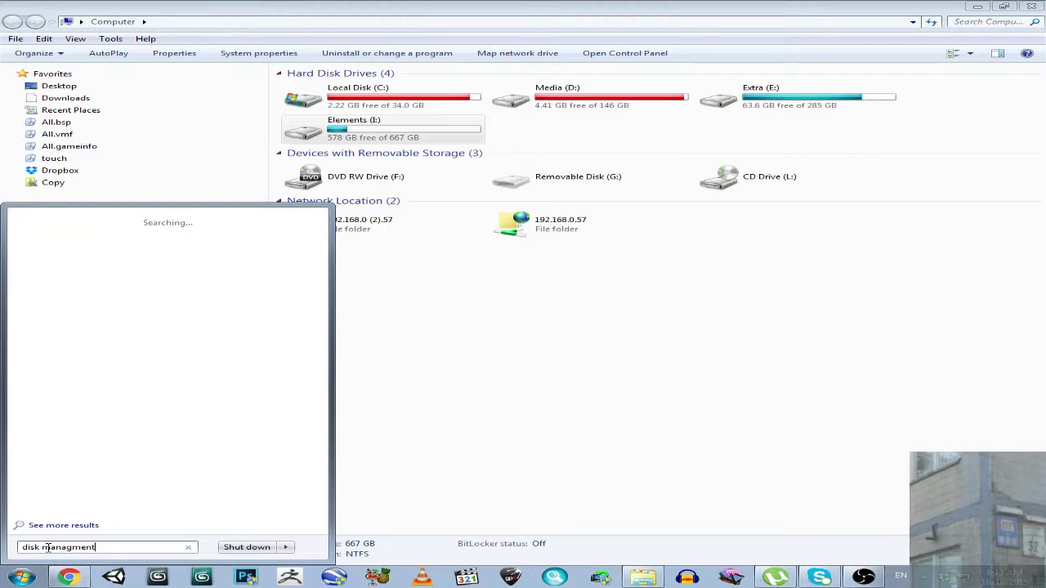
{"action": "key", "text": "Escape"}
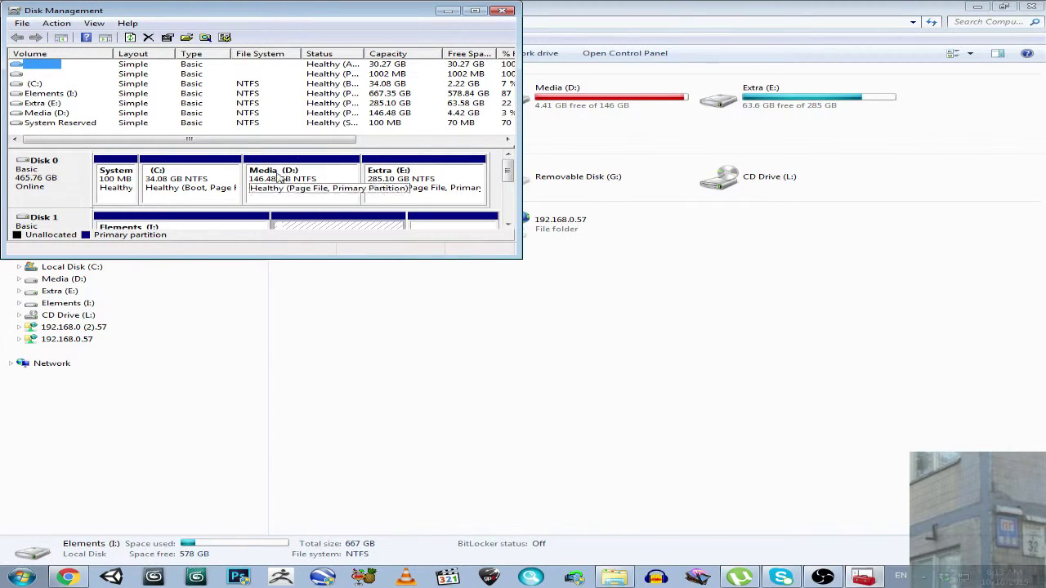
Step: Maximize Disk Management and inspect Disk 1's Elements (I:), 30.27 GB and 1002 MB partitions
{"action": "left_click_drag", "start_coordinate": [341, 16], "coordinate": [588, 255]}
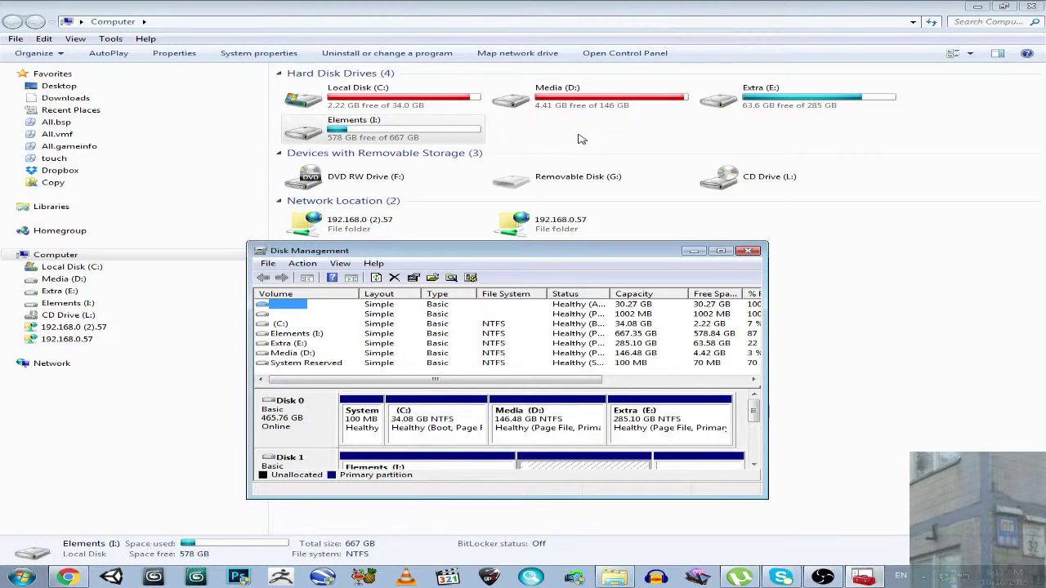
{"action": "left_click", "coordinate": [721, 250]}
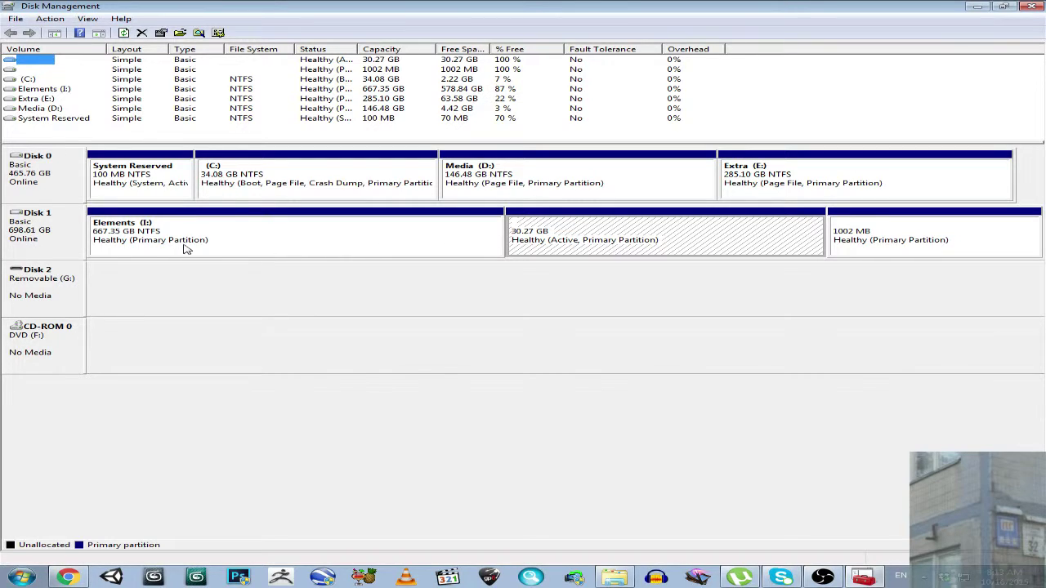
{"action": "left_click", "coordinate": [134, 248]}
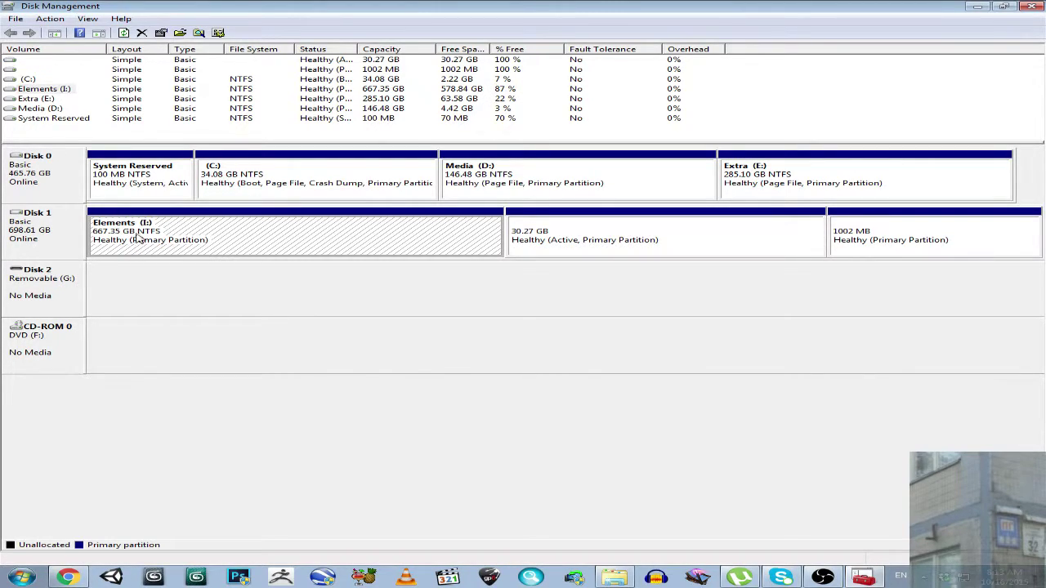
{"action": "left_click", "coordinate": [595, 241]}
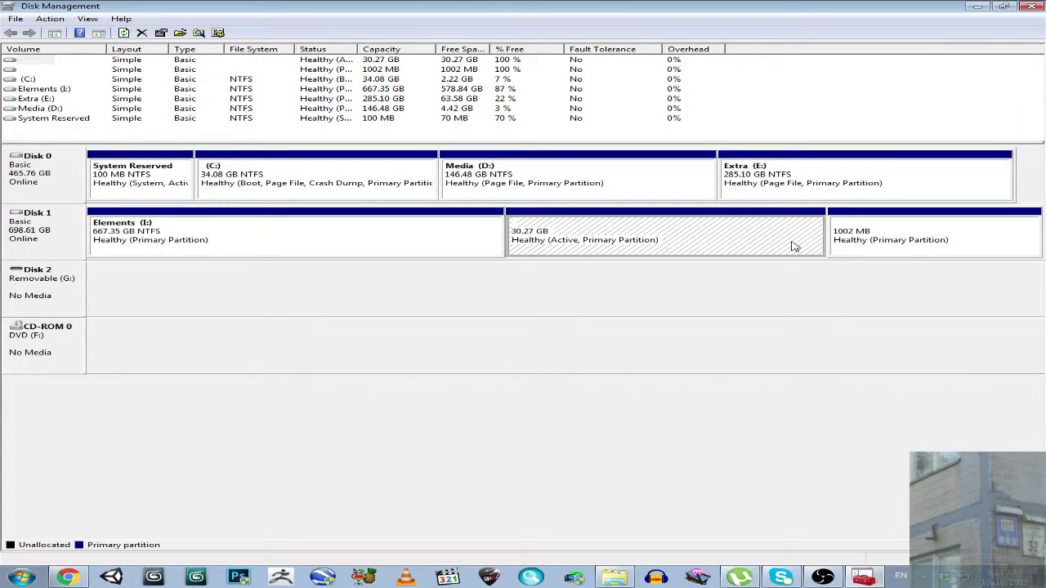
{"action": "left_click", "coordinate": [854, 245]}
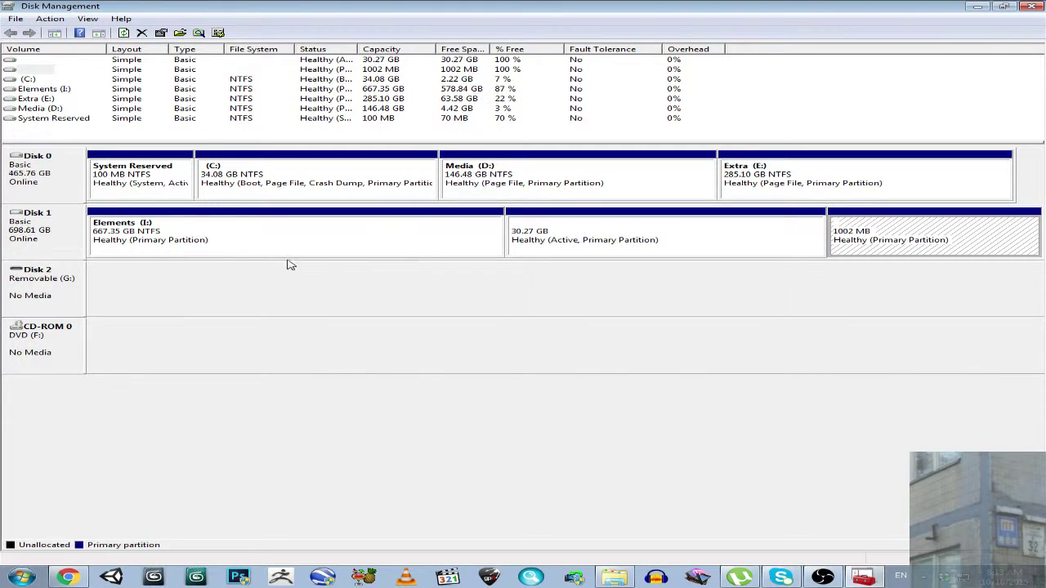
{"action": "left_click", "coordinate": [162, 244]}
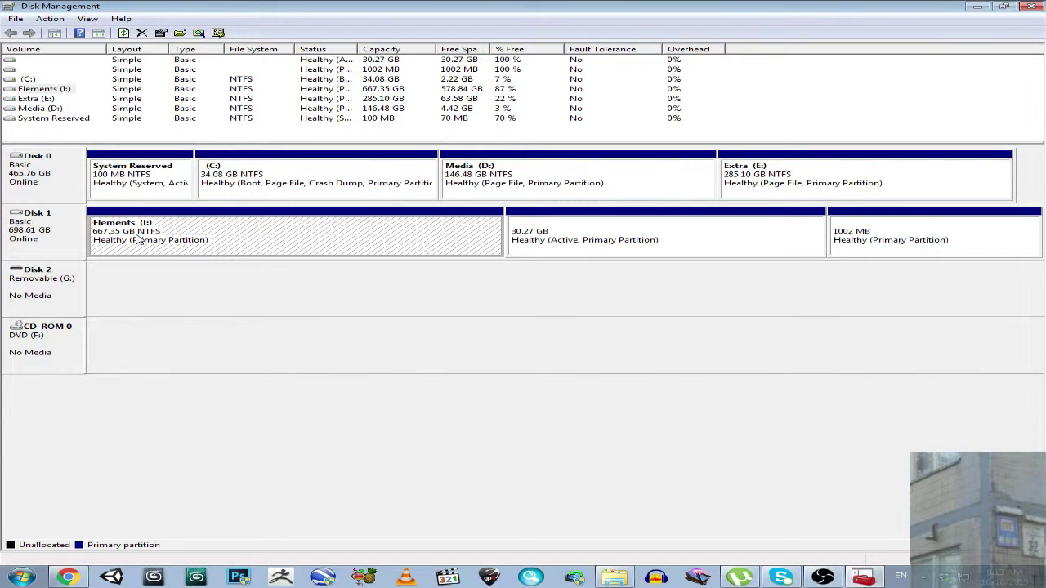
Step: Browse the folders on Elements (I:) in Explorer, then return to Disk Management
{"action": "left_click", "coordinate": [978, 6]}
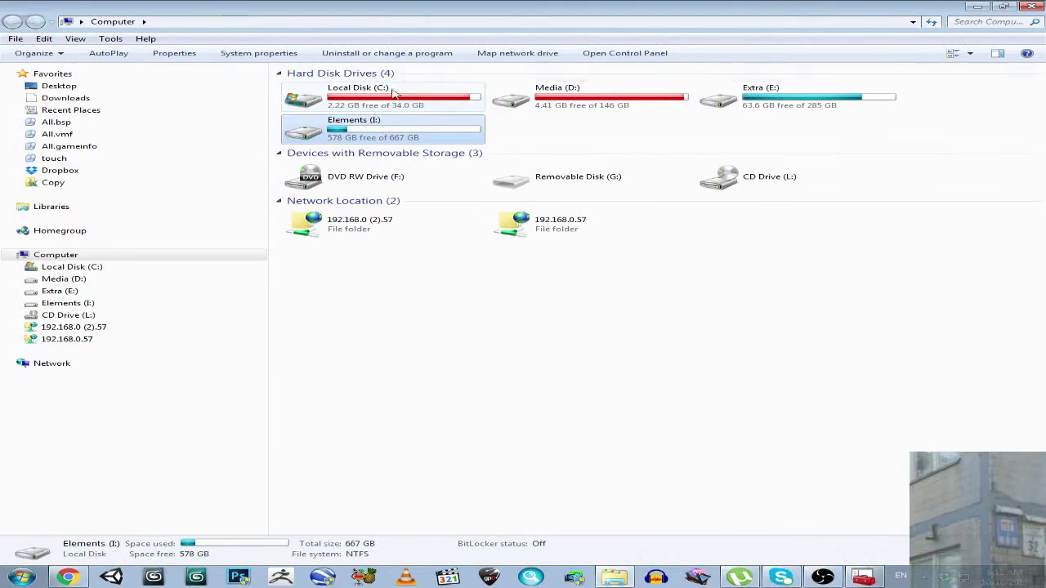
{"action": "double_click", "coordinate": [366, 139]}
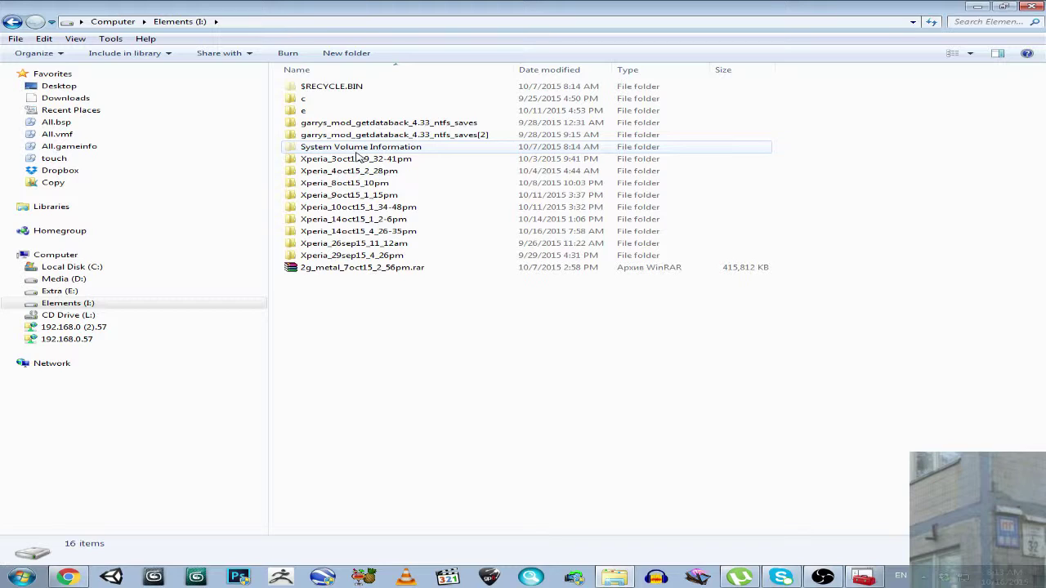
{"action": "left_click", "coordinate": [112, 22]}
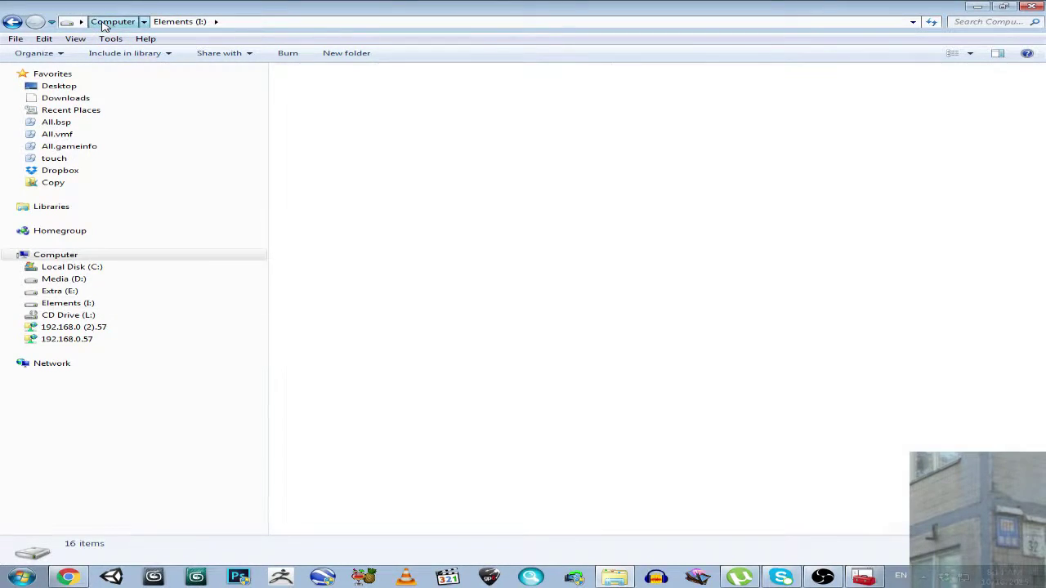
{"action": "left_click", "coordinate": [864, 578]}
Step: Delete the 30.27 GB partition on Disk 1
{"action": "left_click", "coordinate": [583, 232]}
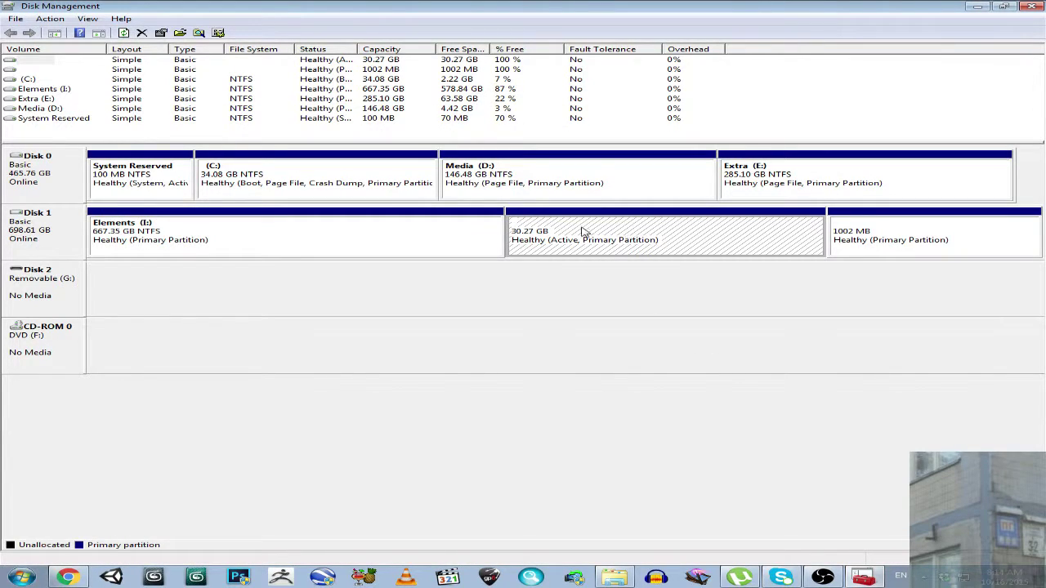
{"action": "right_click", "coordinate": [678, 235]}
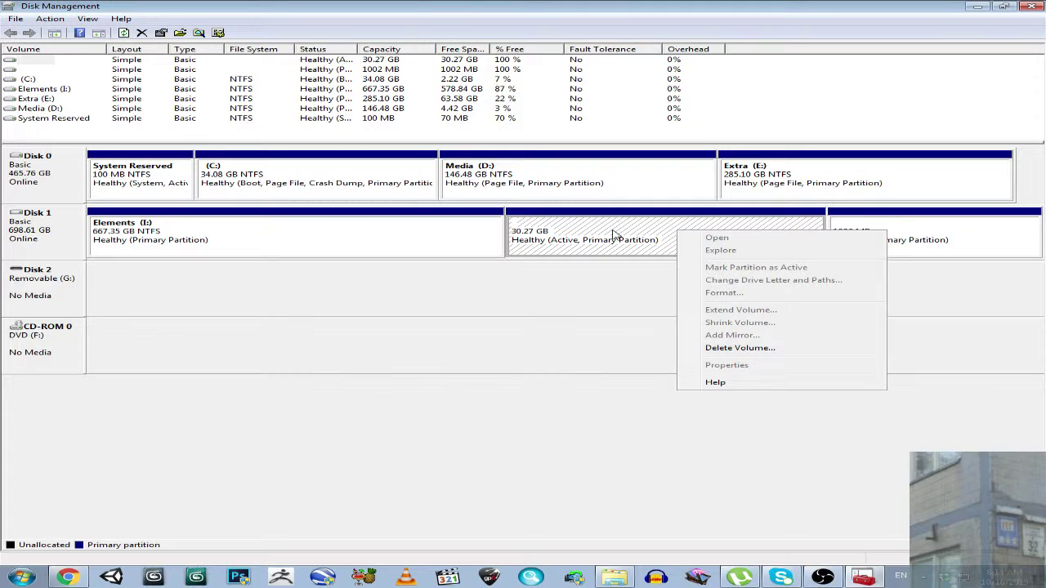
{"action": "left_click", "coordinate": [637, 229]}
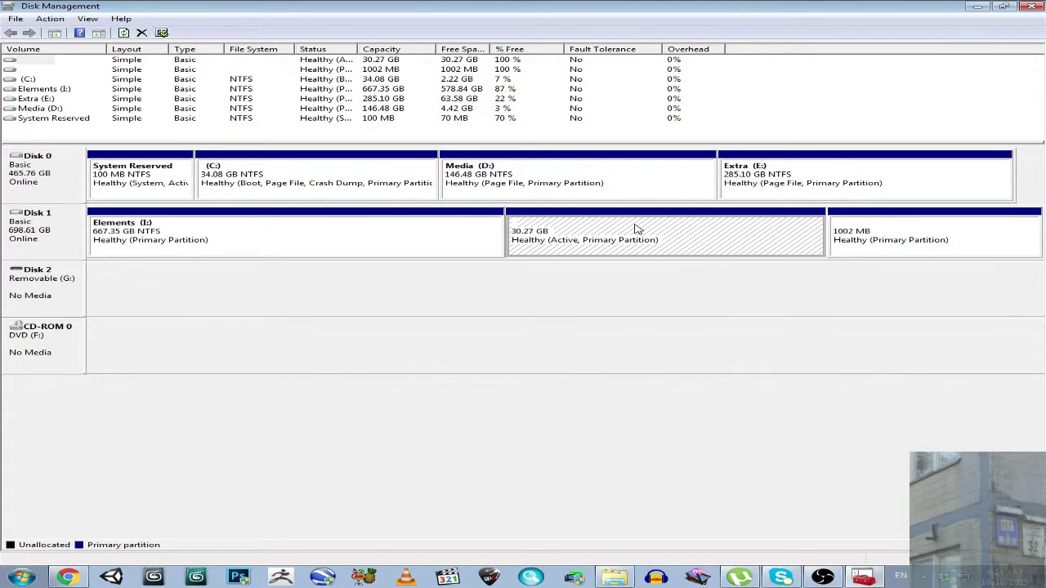
{"action": "right_click", "coordinate": [637, 229]}
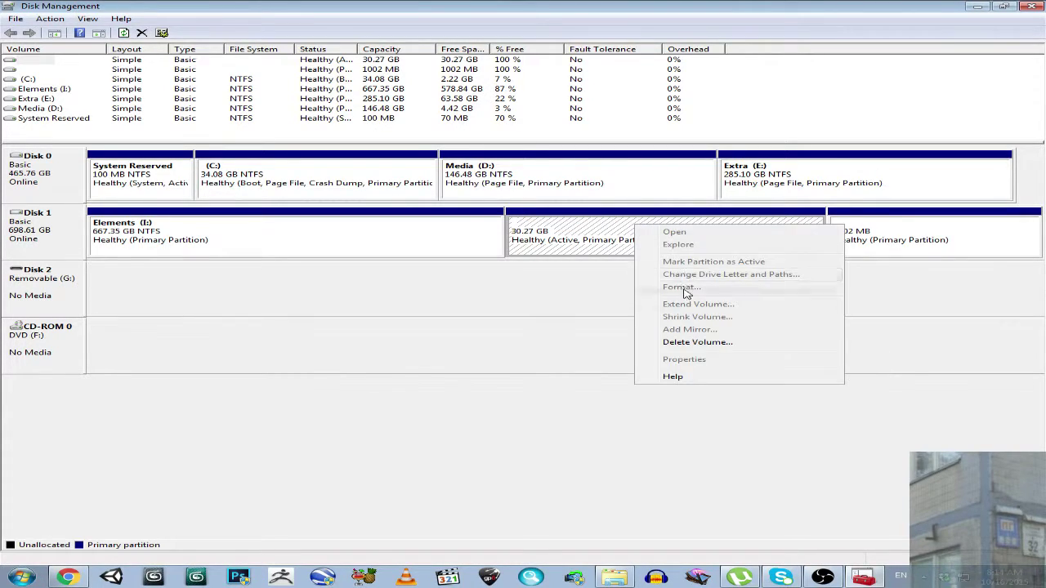
{"action": "left_click", "coordinate": [677, 343]}
{"action": "left_click", "coordinate": [617, 334]}
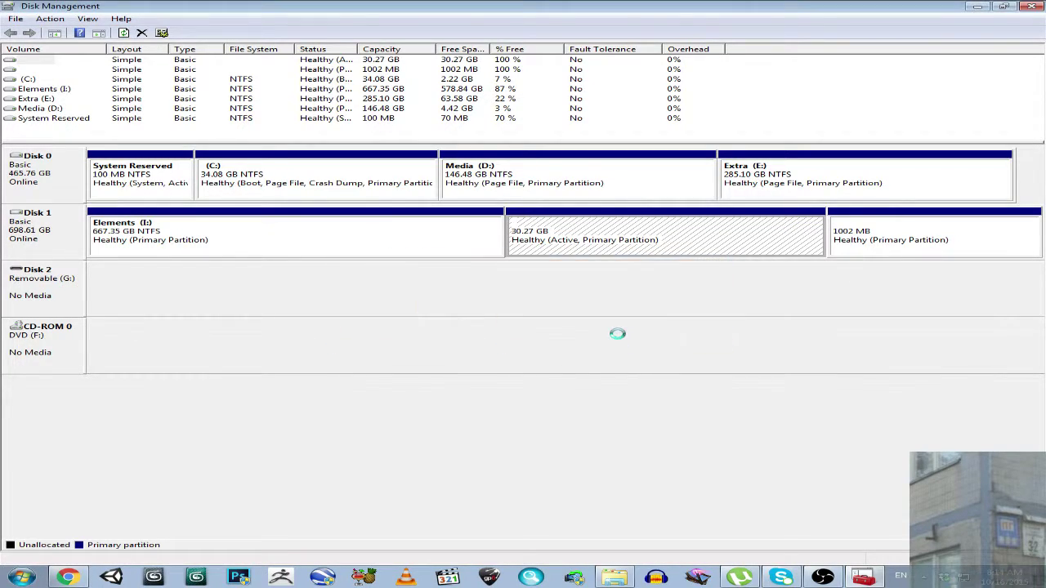
Step: Delete the 1002 MB partition, leaving 31.25 GB unallocated after Elements (I:)
{"action": "left_click", "coordinate": [847, 253]}
{"action": "right_click", "coordinate": [858, 253]}
{"action": "left_click", "coordinate": [923, 366]}
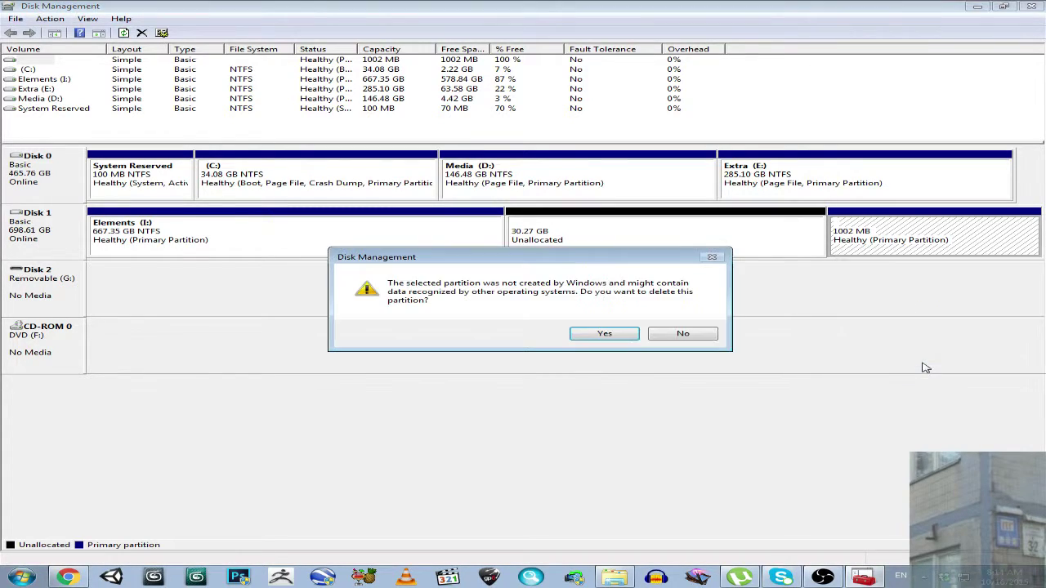
{"action": "left_click", "coordinate": [606, 333]}
{"action": "left_click", "coordinate": [593, 246]}
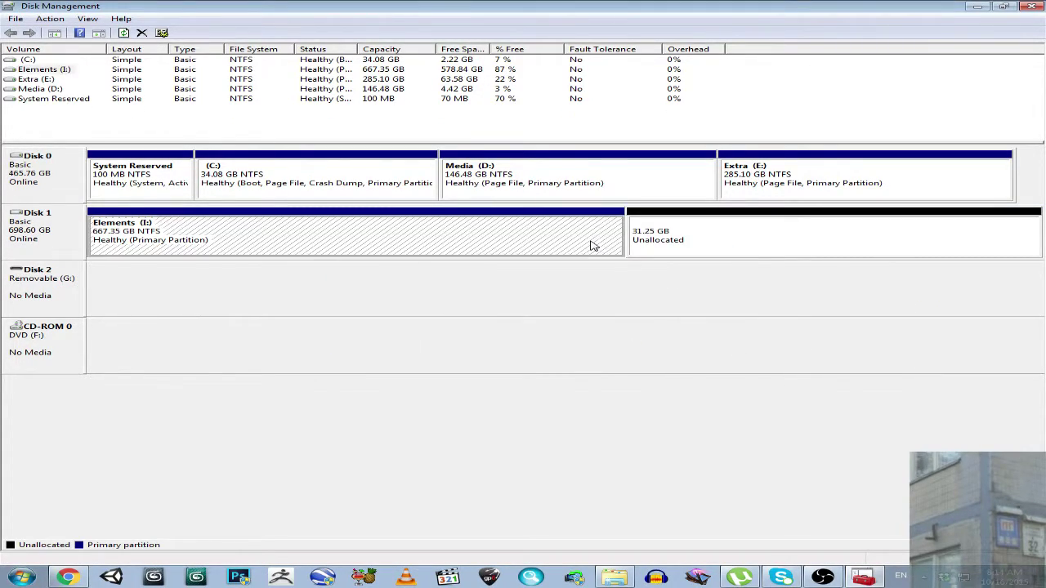
Step: Extend Elements (I:) by all 31998 MB of unallocated space to reach 698.60 GB
{"action": "right_click", "coordinate": [575, 248]}
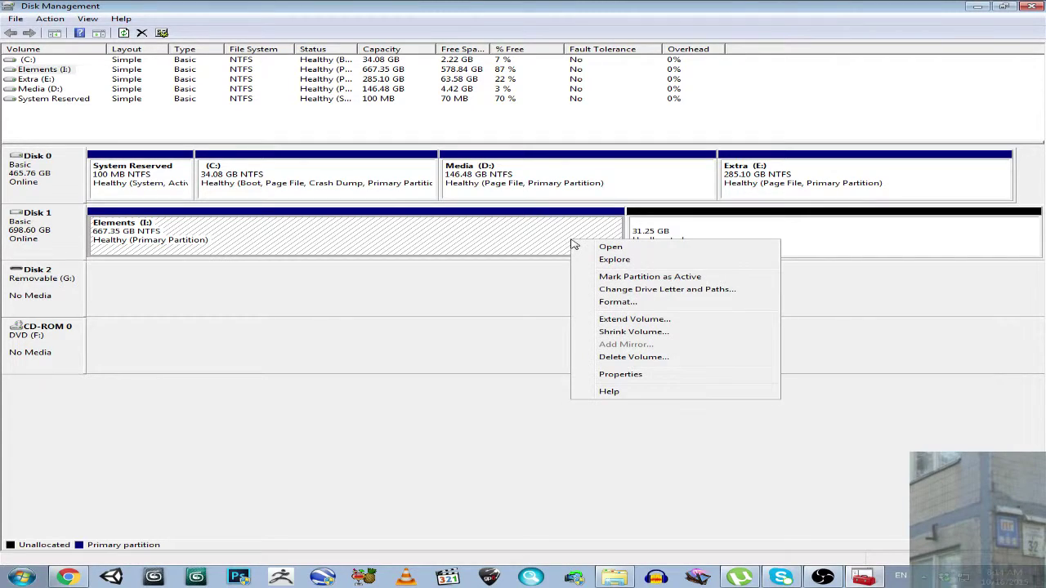
{"action": "left_click", "coordinate": [670, 320]}
{"action": "left_click", "coordinate": [334, 280]}
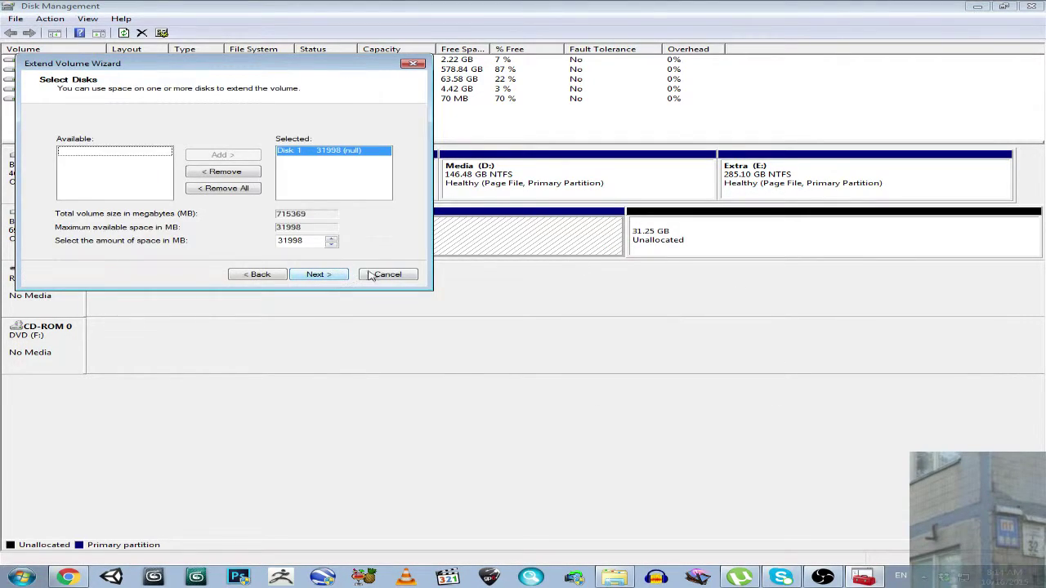
{"action": "left_click_drag", "start_coordinate": [304, 68], "coordinate": [497, 238]}
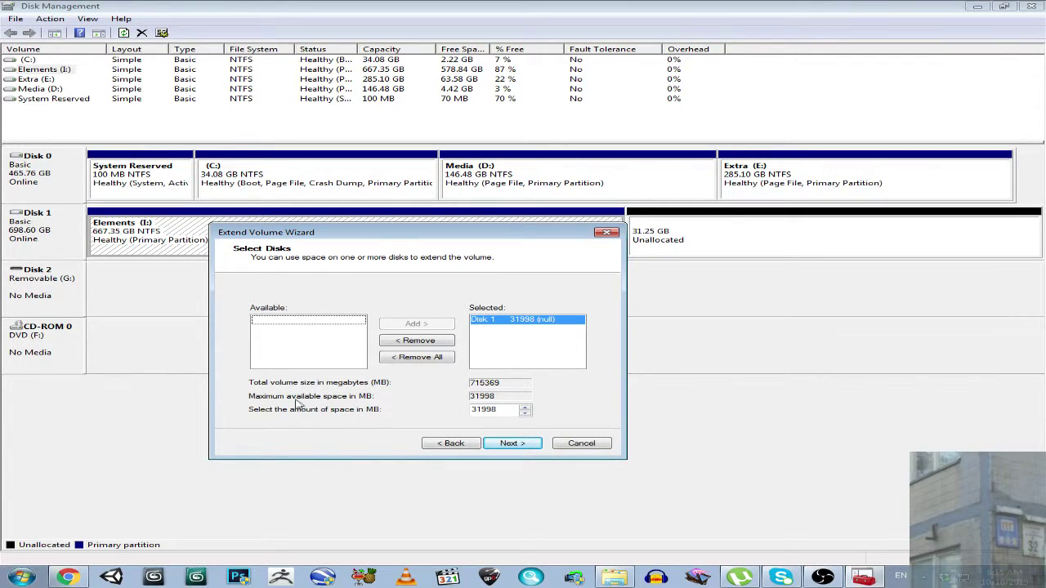
{"action": "left_click", "coordinate": [525, 411]}
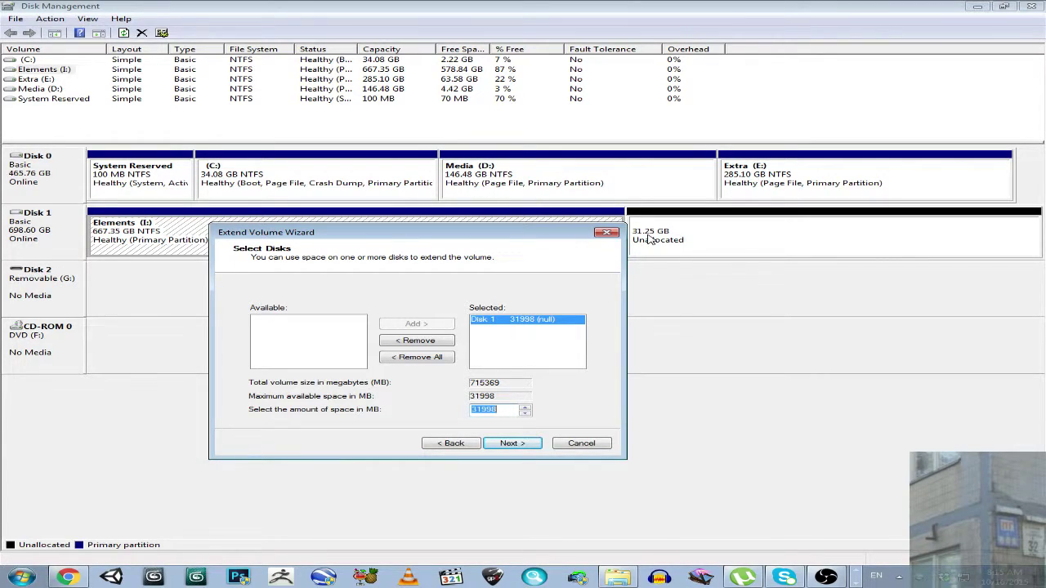
{"action": "left_click", "coordinate": [523, 446]}
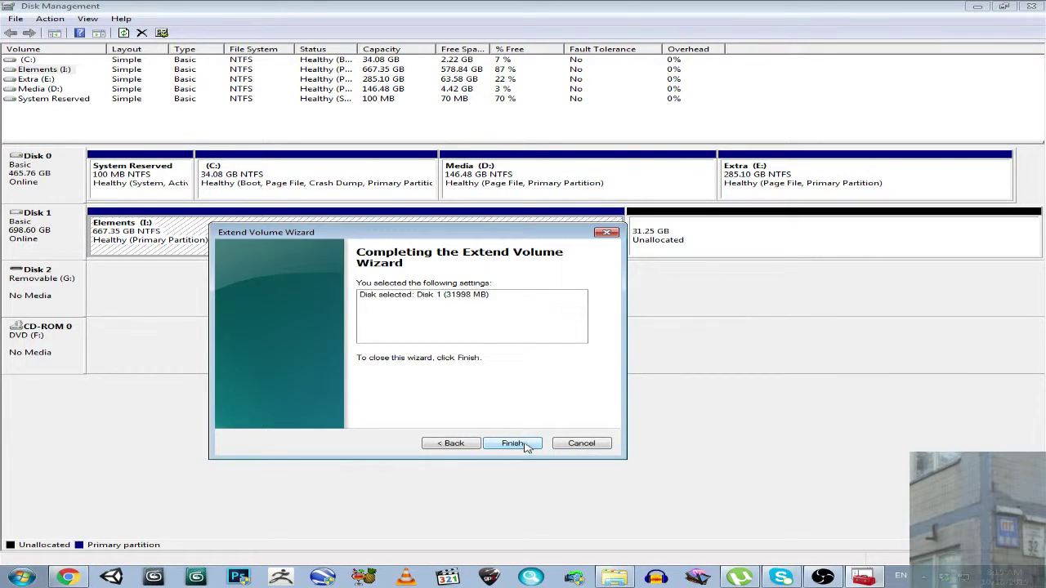
{"action": "left_click", "coordinate": [523, 445]}
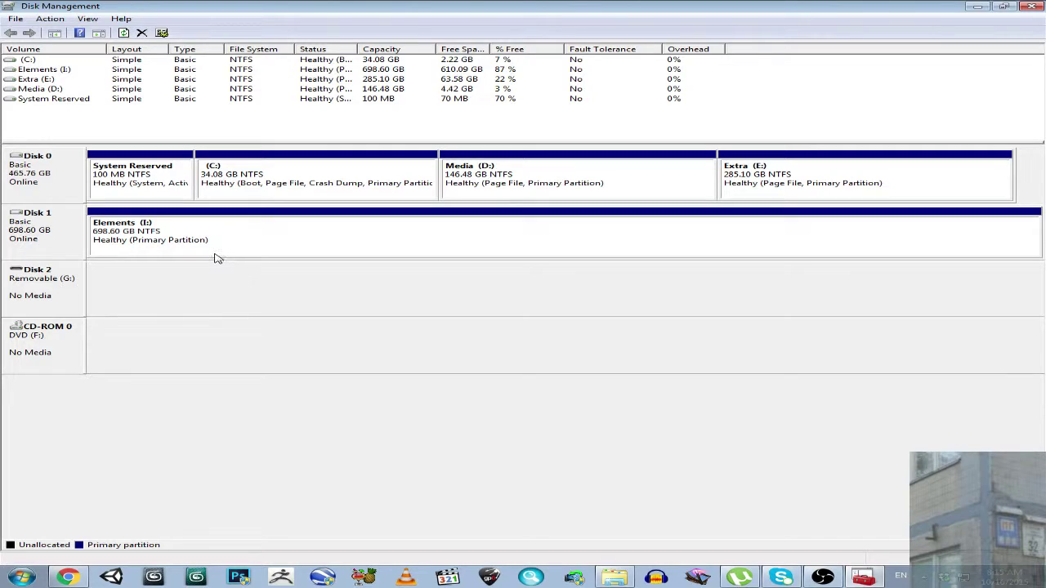
Step: Close Disk Management and confirm Elements (I:) shows 610 GB free of 698 GB
{"action": "left_click", "coordinate": [1031, 6]}
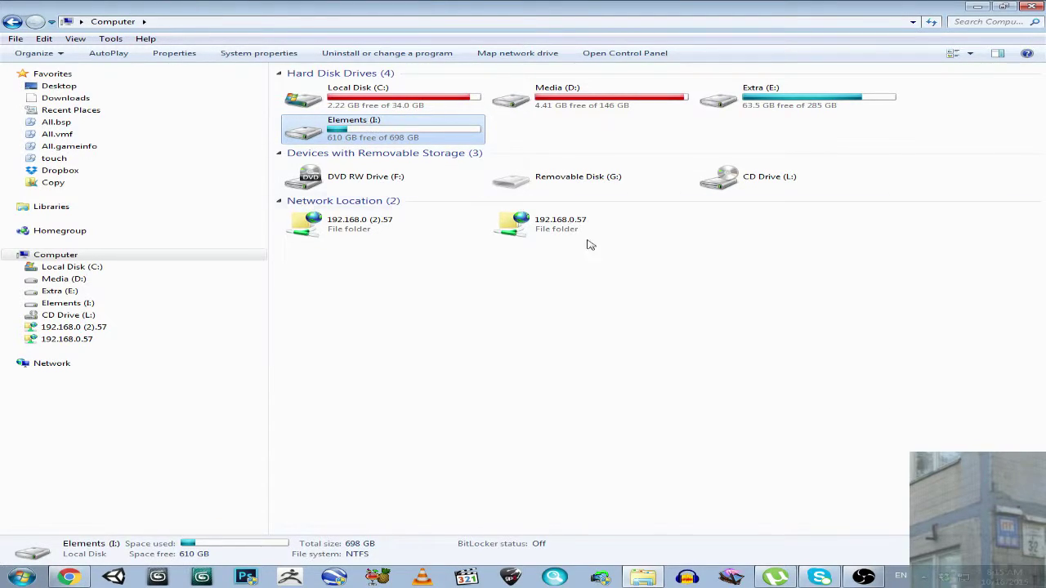
{"action": "left_click", "coordinate": [927, 580]}
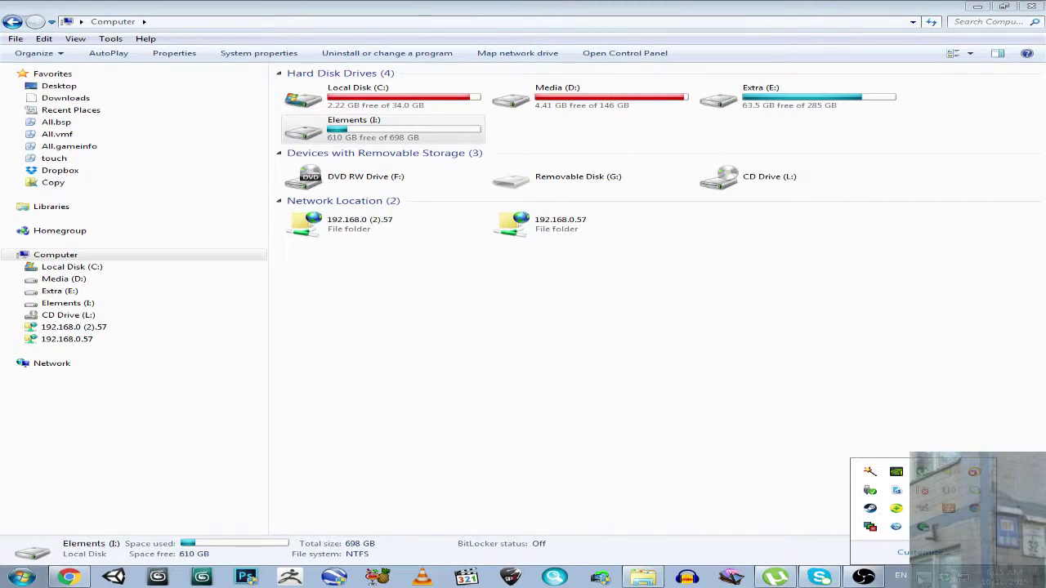
{"action": "left_click", "coordinate": [898, 529]}
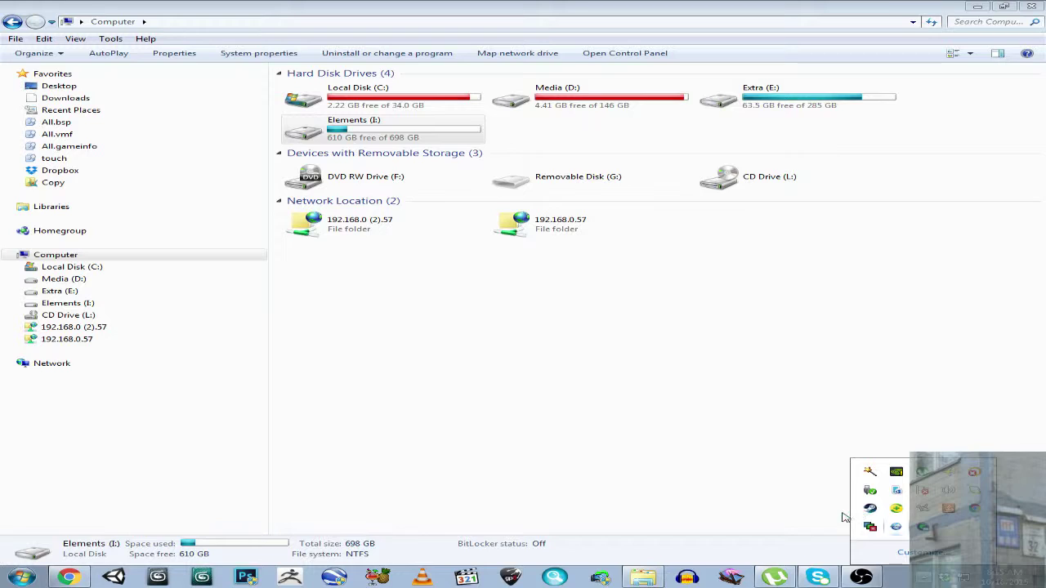